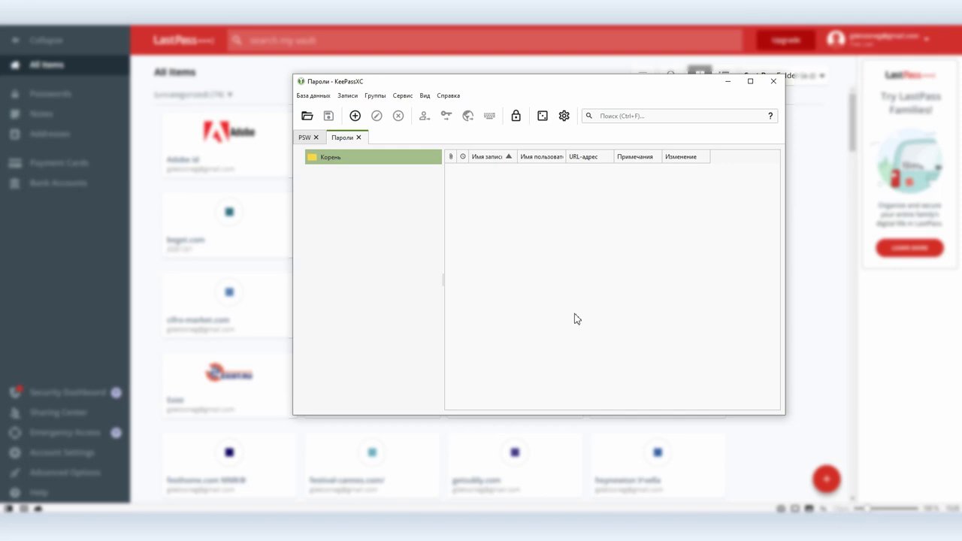
# Start a CSV import in KeePassXC from the exported psw.csv file
pyautogui.click(308, 95)
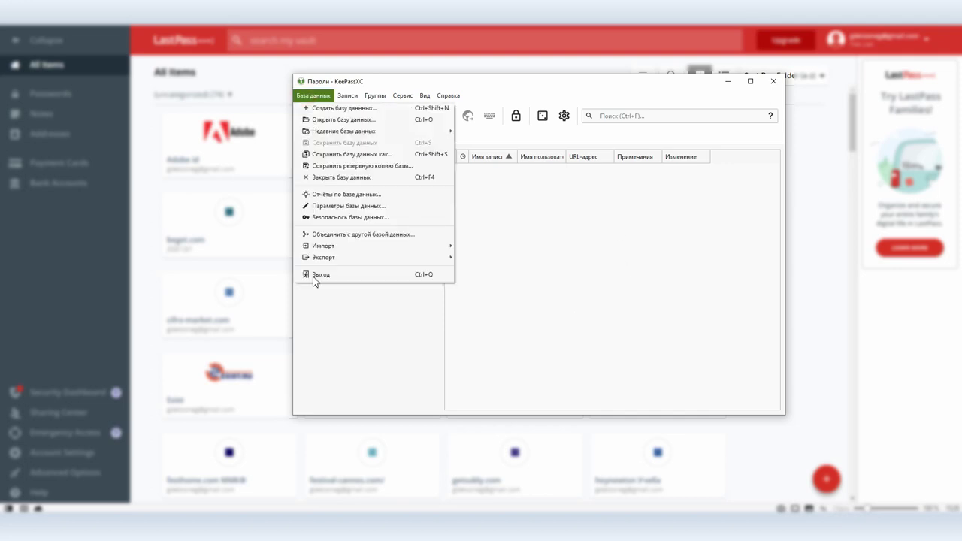
pyautogui.moveTo(329, 252)
pyautogui.click(479, 247)
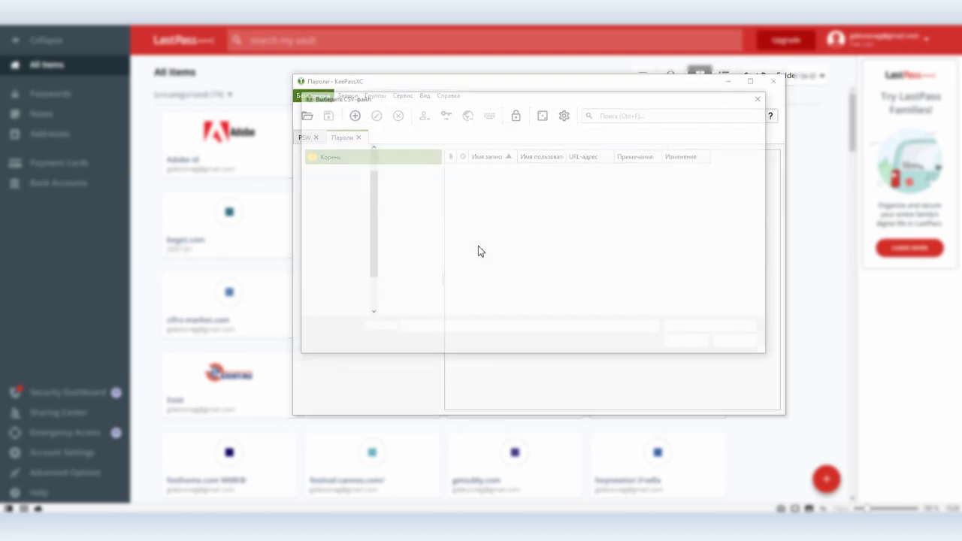
pyautogui.click(344, 239)
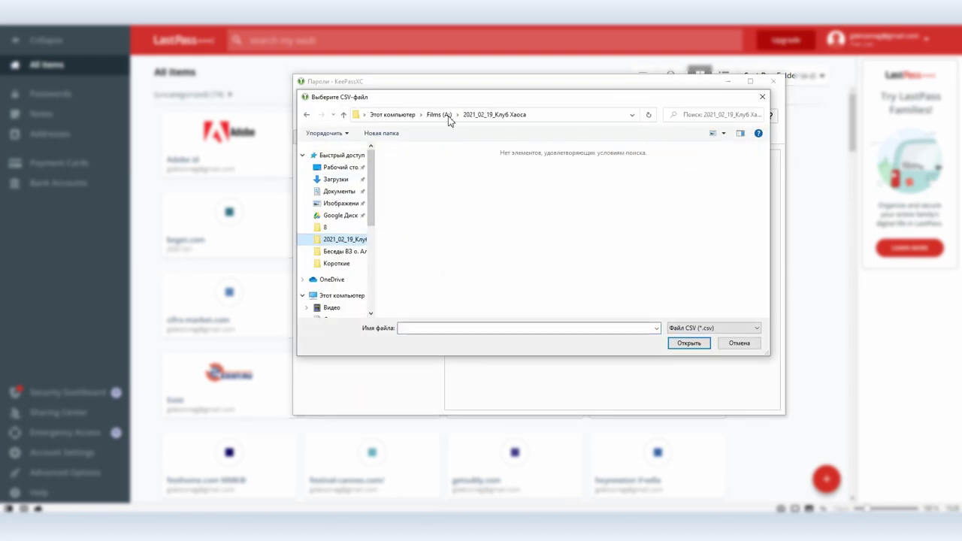
pyautogui.doubleClick(412, 171)
# Create the new database with default encryption and a password, and save it as Пароли_LP
pyautogui.click(650, 356)
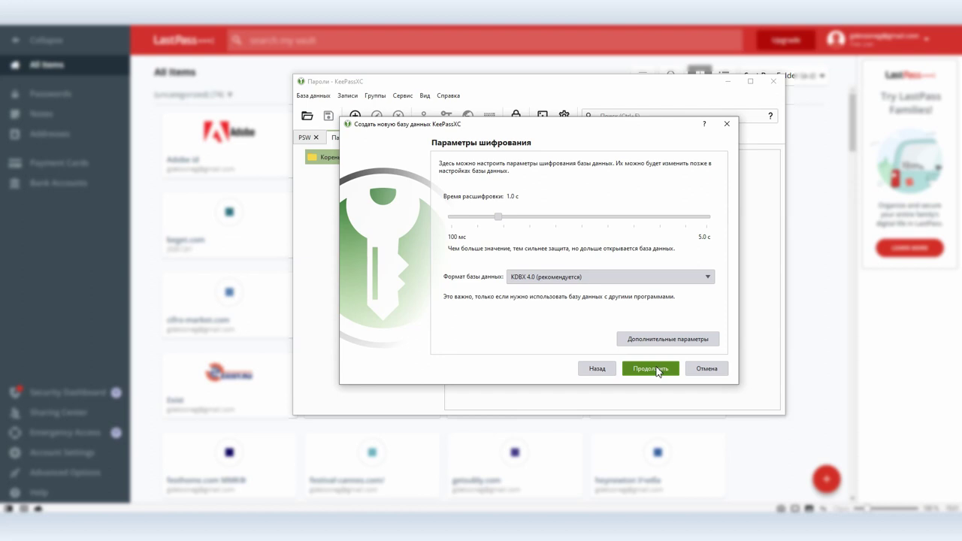
pyautogui.click(648, 367)
pyautogui.write('12345')
pyautogui.press('Tab')
pyautogui.write('12345')
pyautogui.click(647, 368)
pyautogui.click(408, 307)
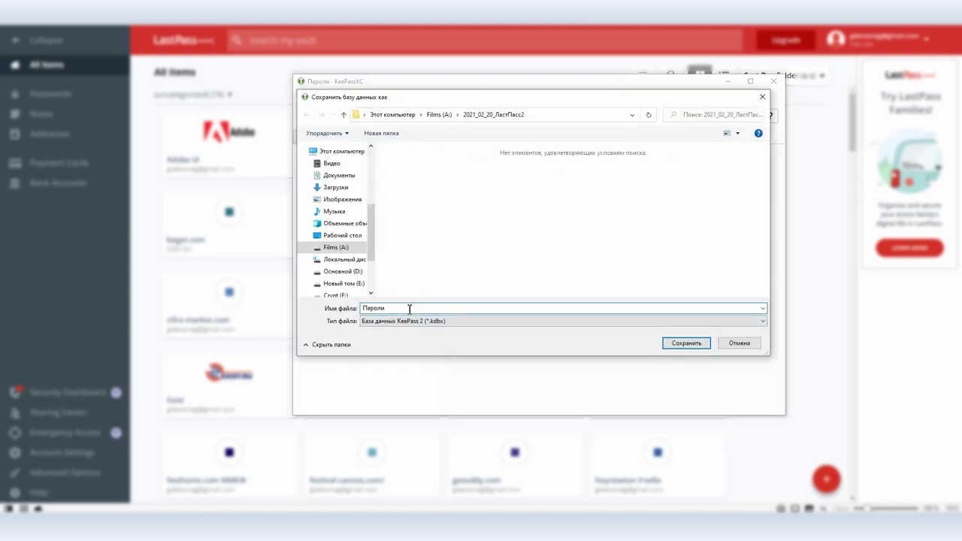
pyautogui.click(680, 342)
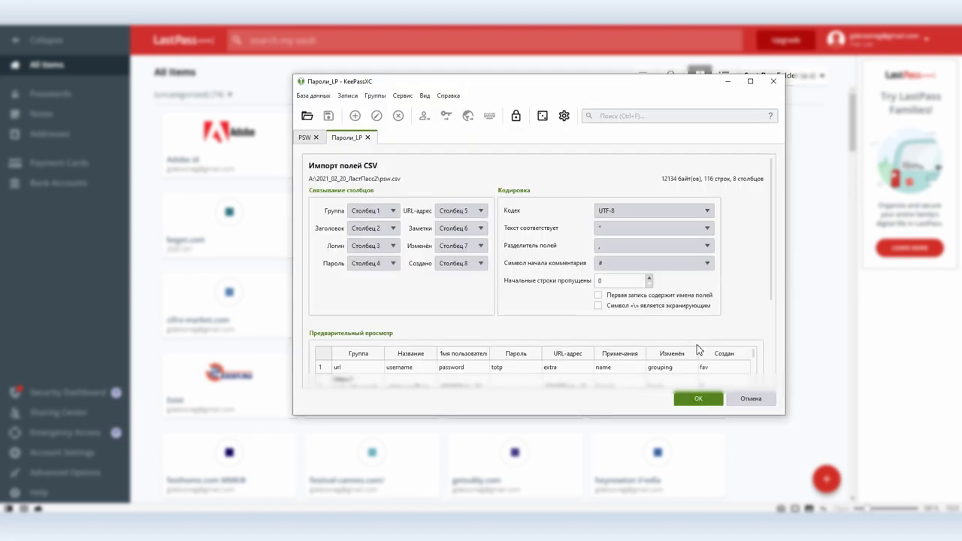
pyautogui.scroll(-1, 539, 277)
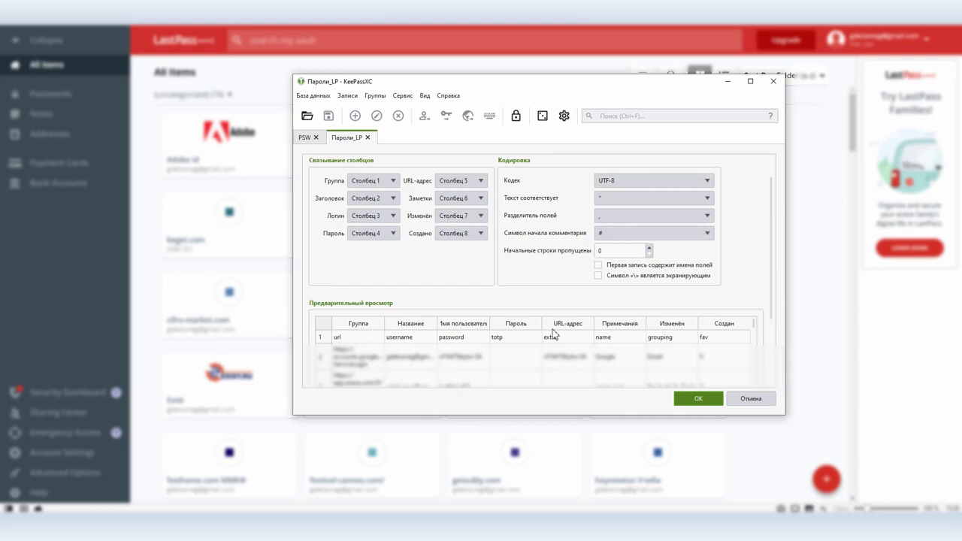
# Map Группа to column 7 and Заголовок to column 6, then run the import
pyautogui.click(368, 183)
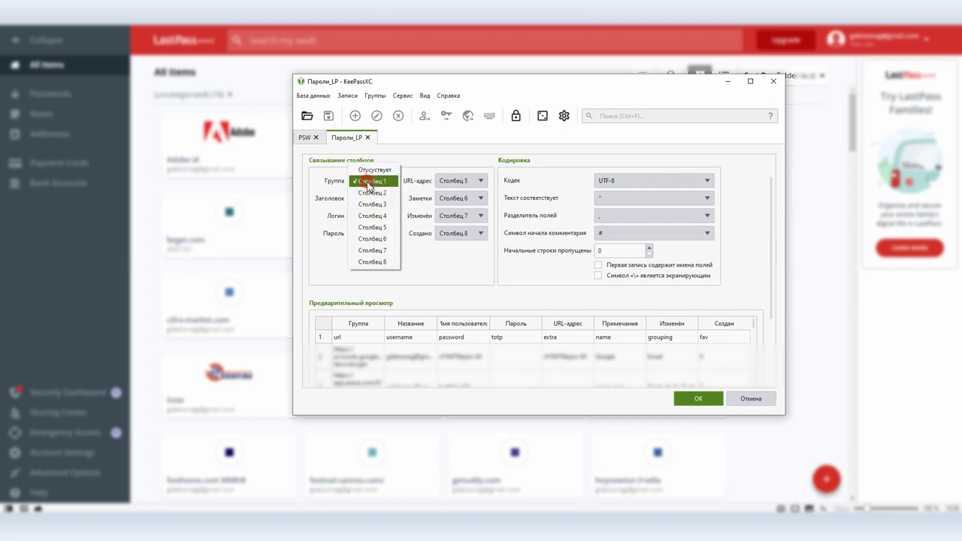
pyautogui.click(380, 250)
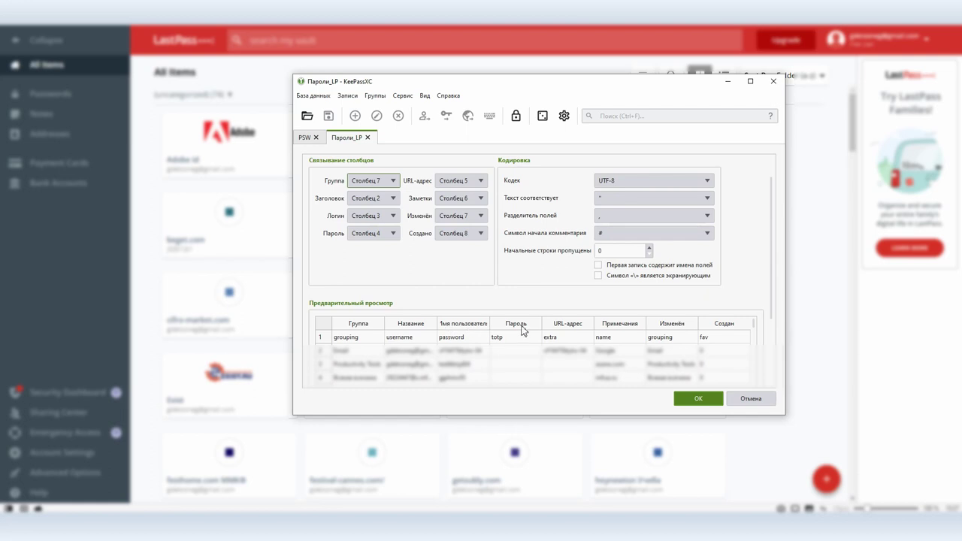
pyautogui.click(373, 200)
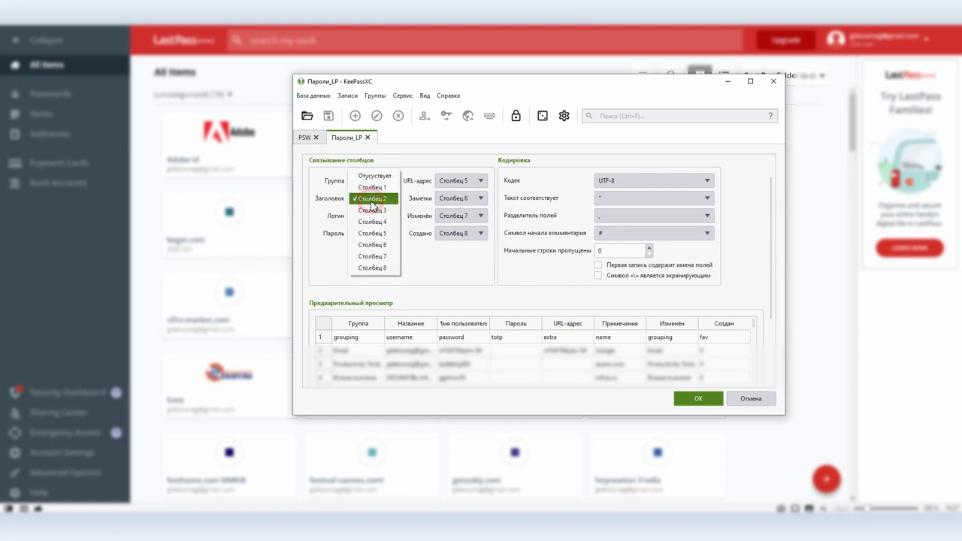
pyautogui.click(373, 245)
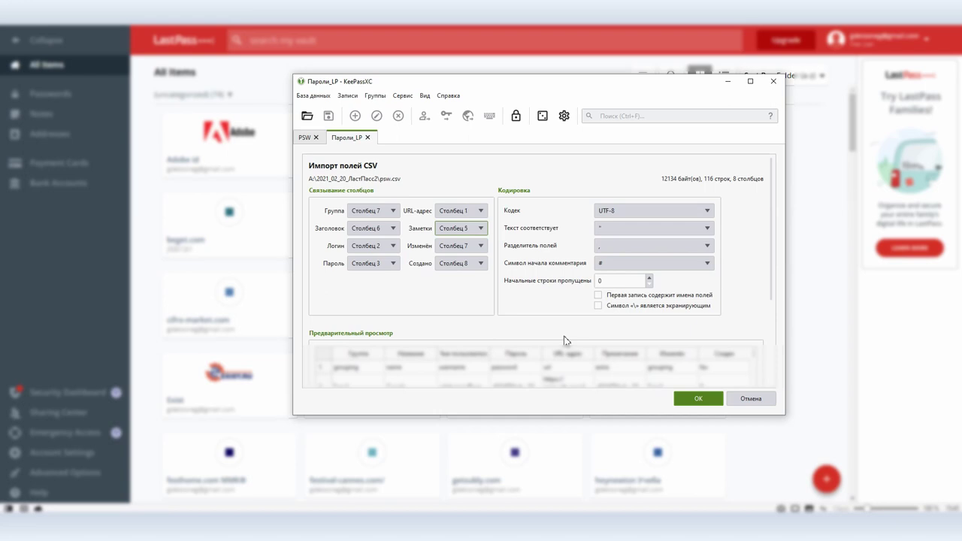
pyautogui.click(680, 397)
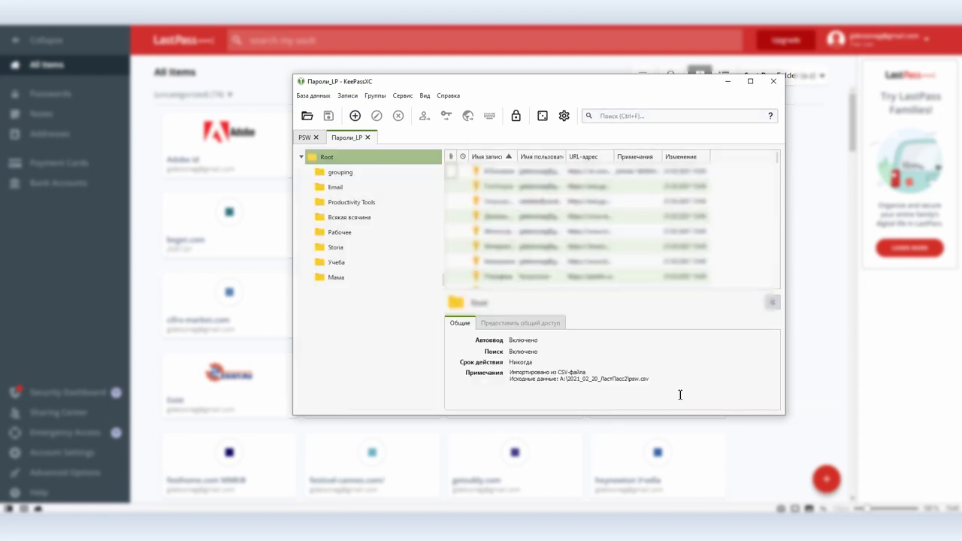
# Inspect the imported Кинопоиск and В Контакте entries, then browse the Всякая всячина and Рабочее groups
pyautogui.doubleClick(501, 262)
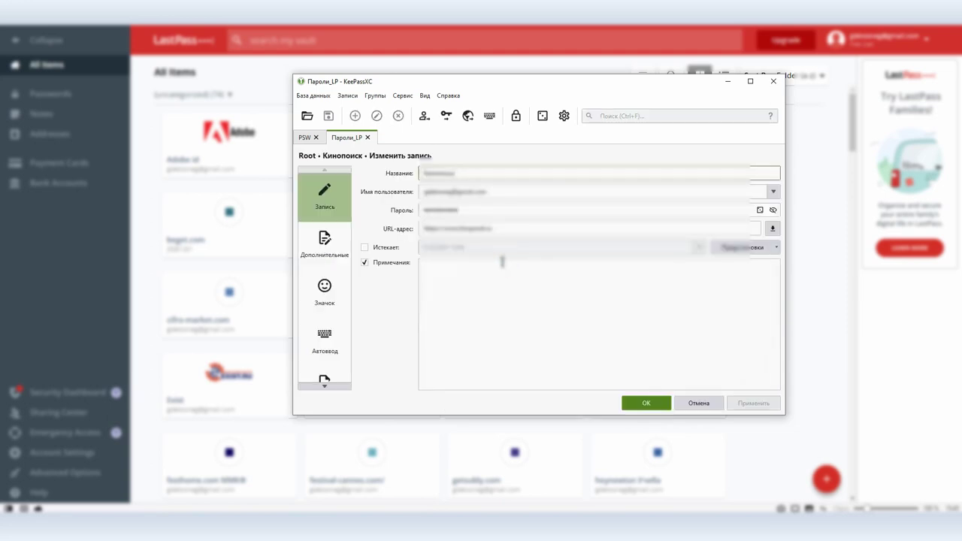
pyautogui.click(646, 403)
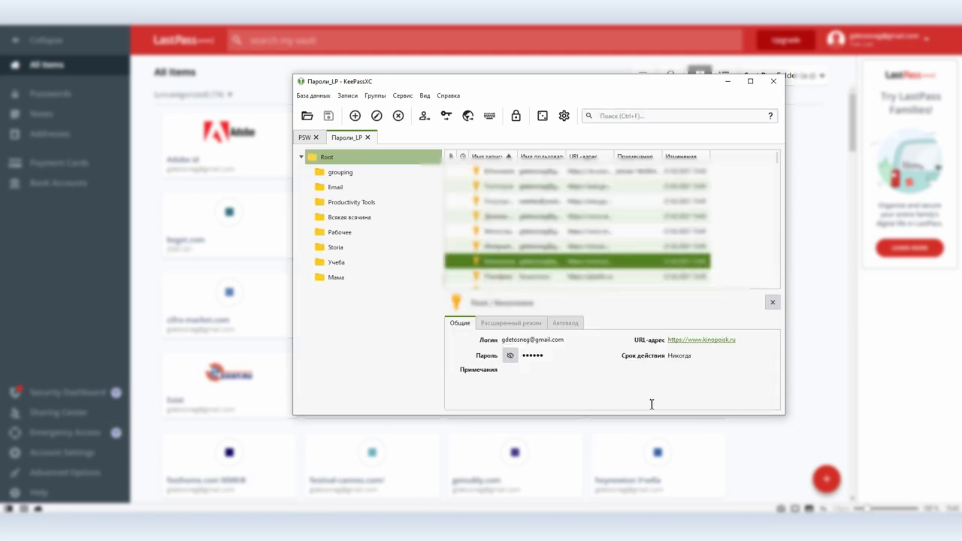
pyautogui.doubleClick(548, 172)
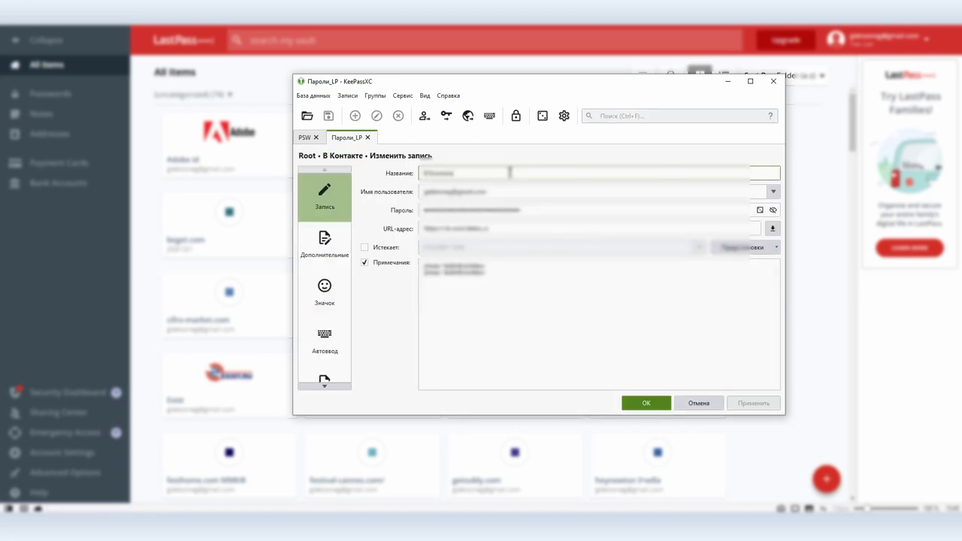
pyautogui.click(643, 402)
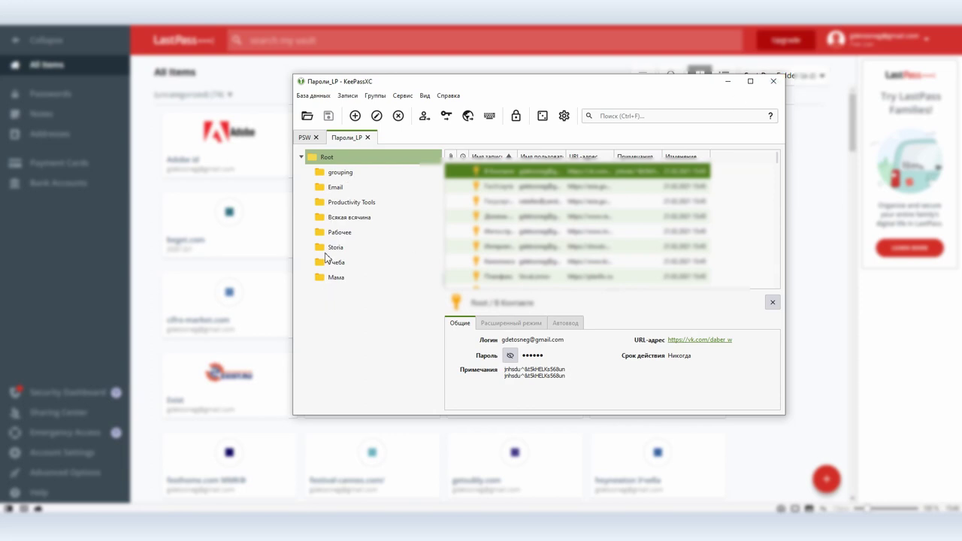
pyautogui.click(323, 217)
pyautogui.click(339, 233)
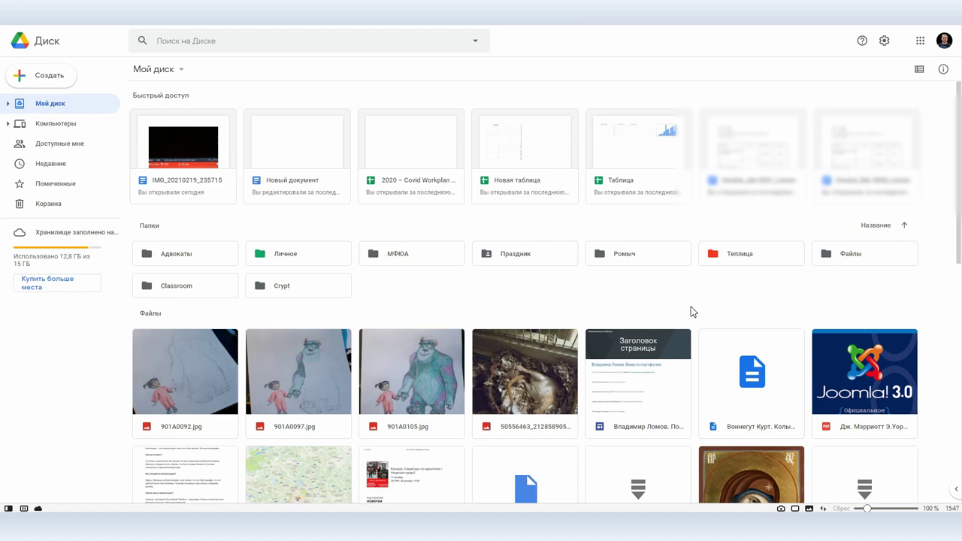
# Select the Crypt folder in Drive and open Cryptomator from the tray to view the unlocked vault
pyautogui.click(849, 526)
pyautogui.click(303, 288)
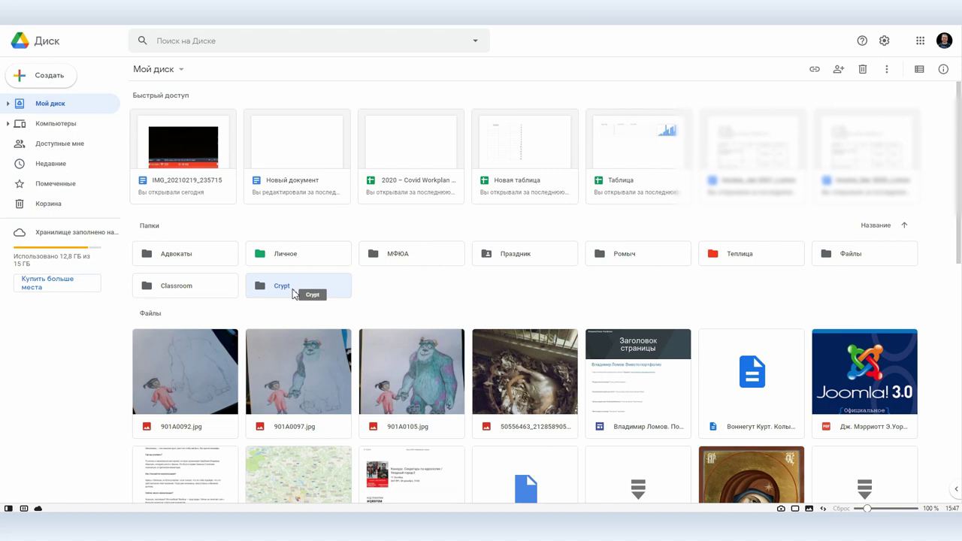
pyautogui.click(392, 537)
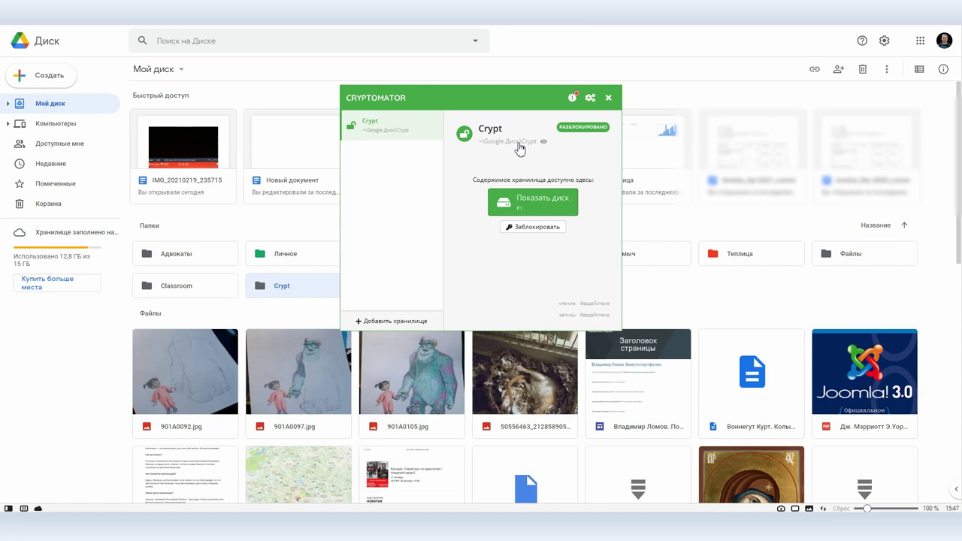
# Lock the Crypt vault, close Cryptomator, and switch to the Bitwarden browser tab
pyautogui.click(540, 228)
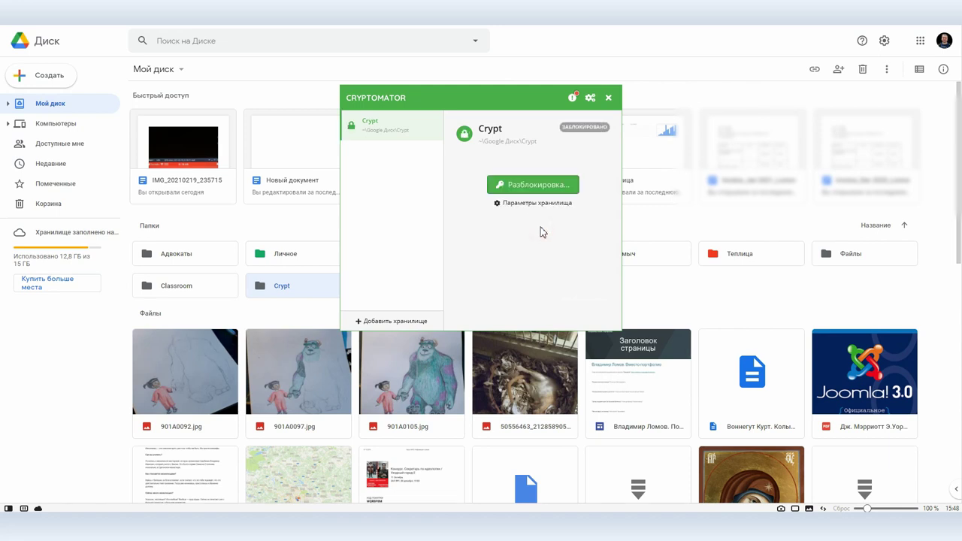
pyautogui.click(608, 98)
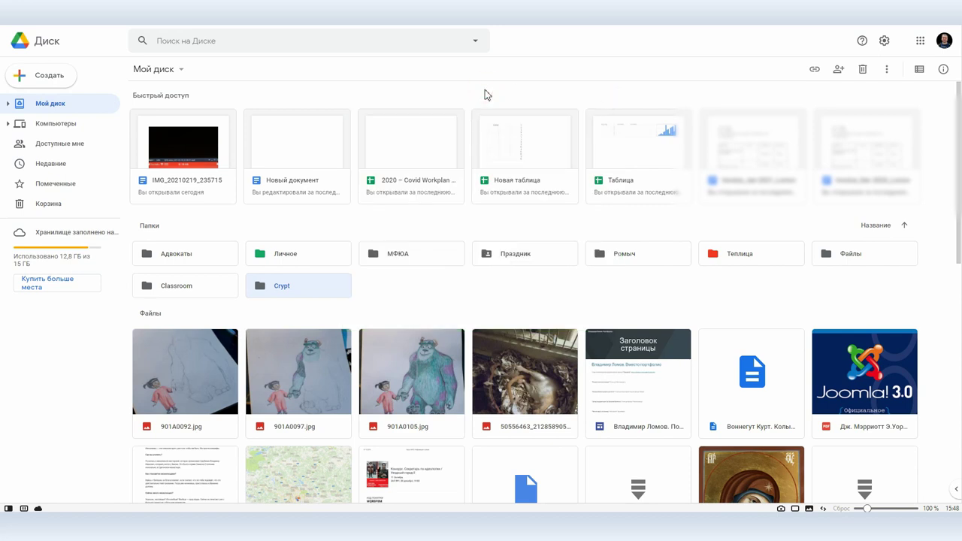
pyautogui.click(725, 12)
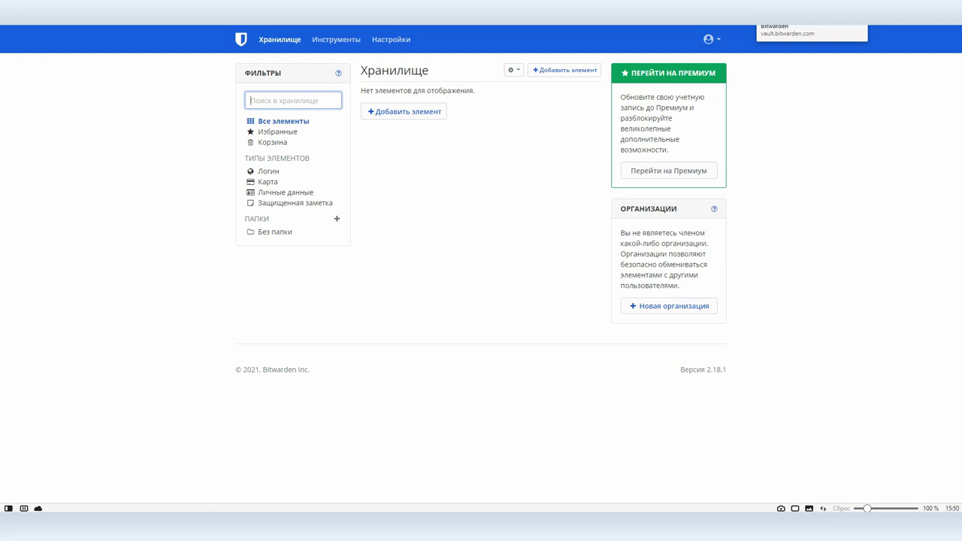
# Import psw.csv from 2021_02_20_ЛастПасс2 on Films (A:) into Bitwarden as LastPass (csv)
pyautogui.click(325, 43)
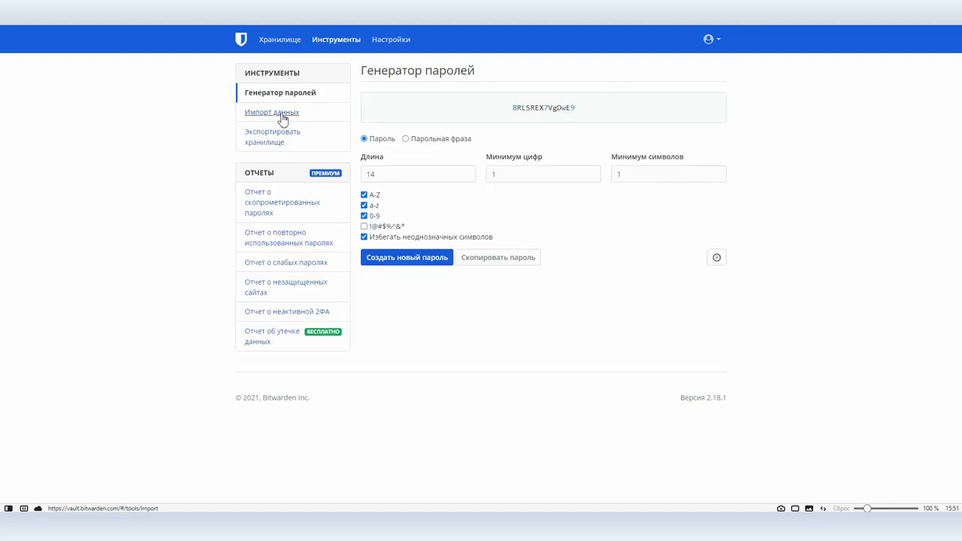
pyautogui.click(283, 118)
pyautogui.click(385, 109)
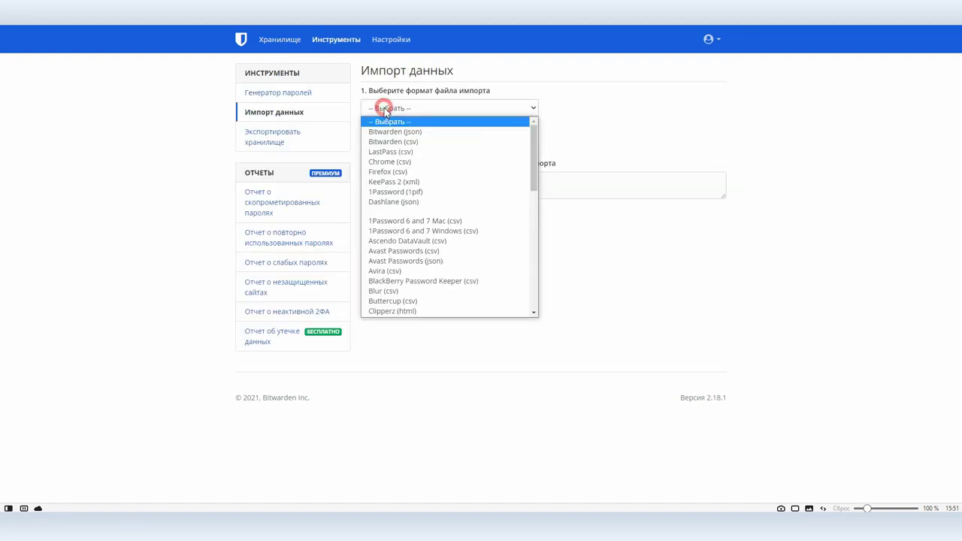
pyautogui.click(400, 154)
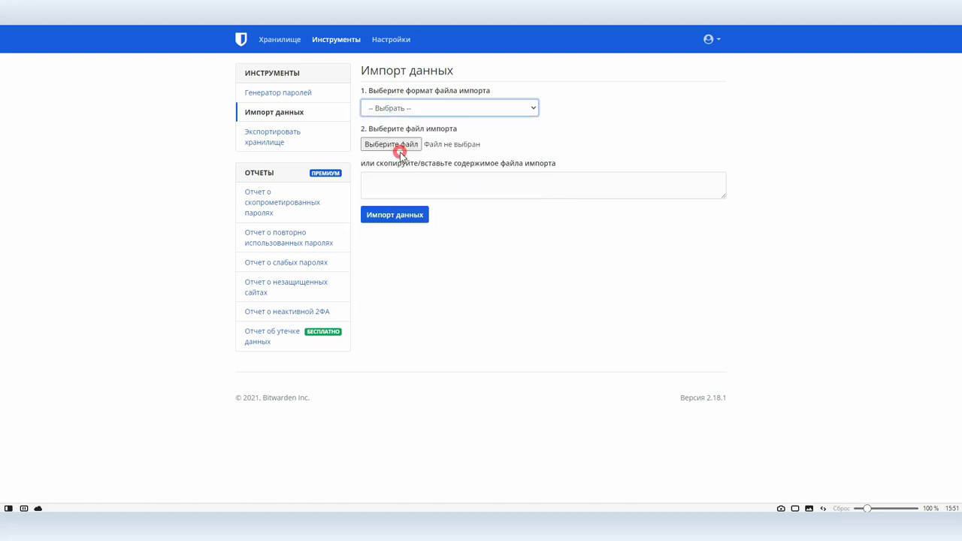
pyautogui.click(403, 184)
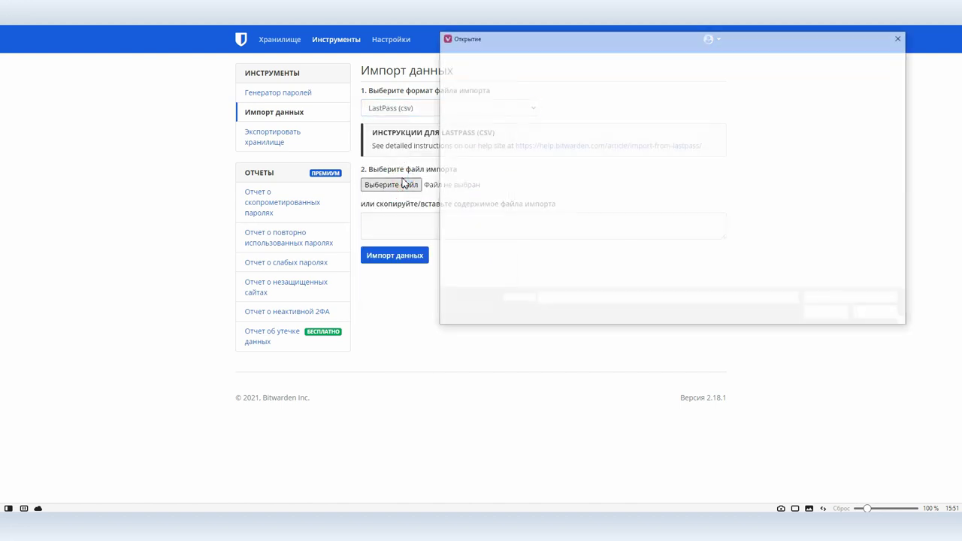
pyautogui.click(576, 54)
pyautogui.doubleClick(580, 198)
pyautogui.click(664, 245)
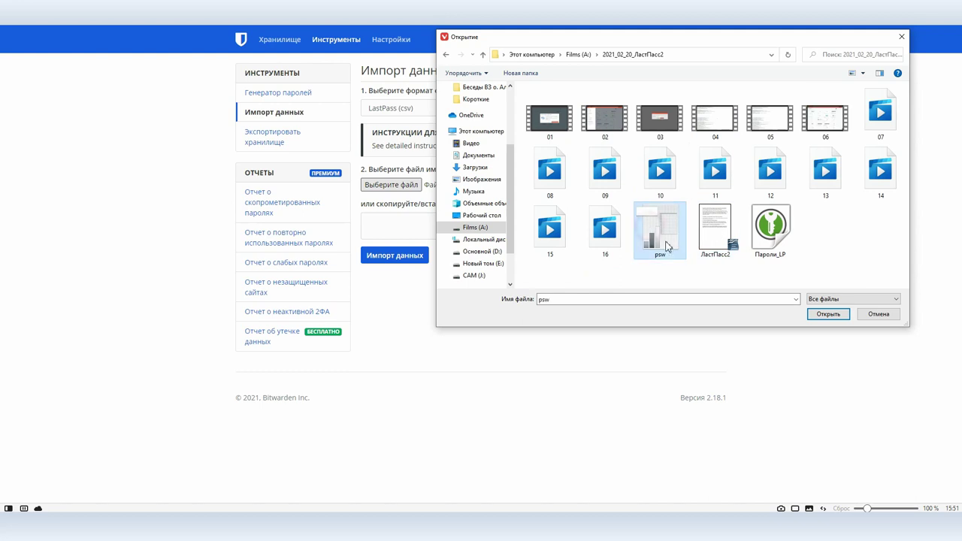
pyautogui.click(825, 314)
pyautogui.click(401, 255)
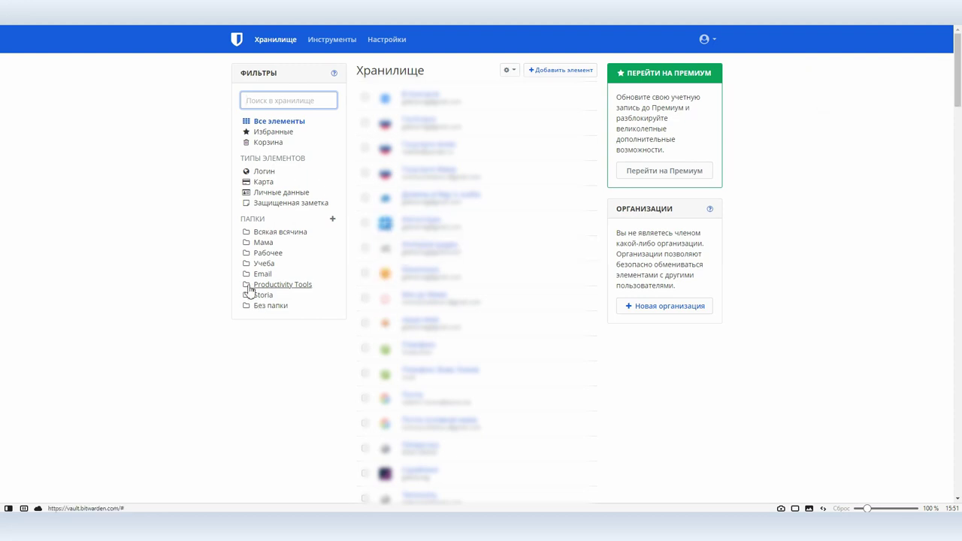
# Open the Кинопоиск item and show, then hide, its stored password
pyautogui.click(418, 272)
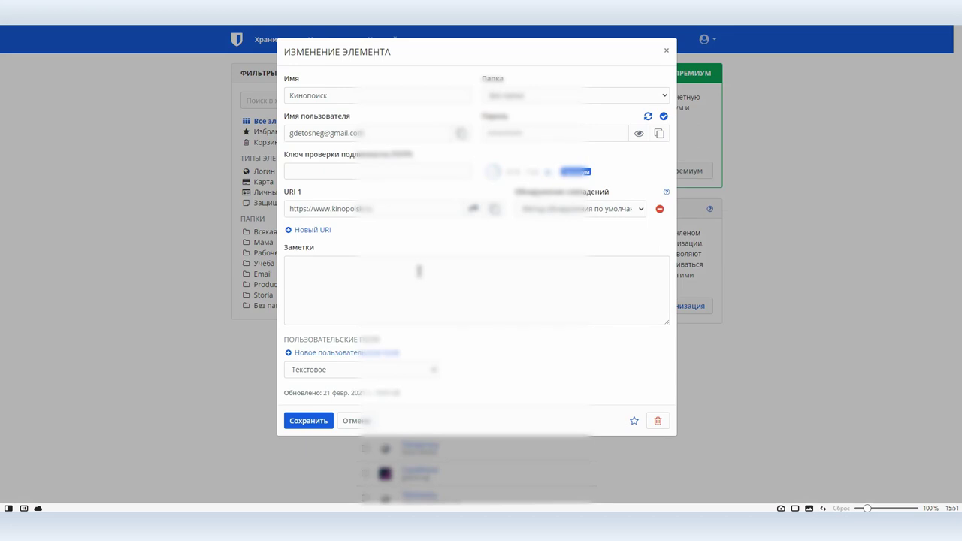
pyautogui.click(638, 134)
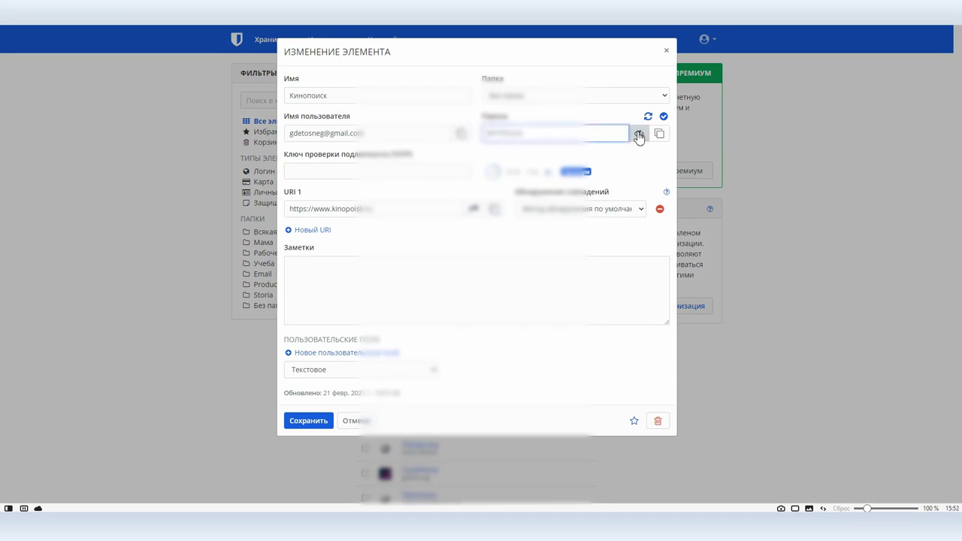
pyautogui.click(638, 135)
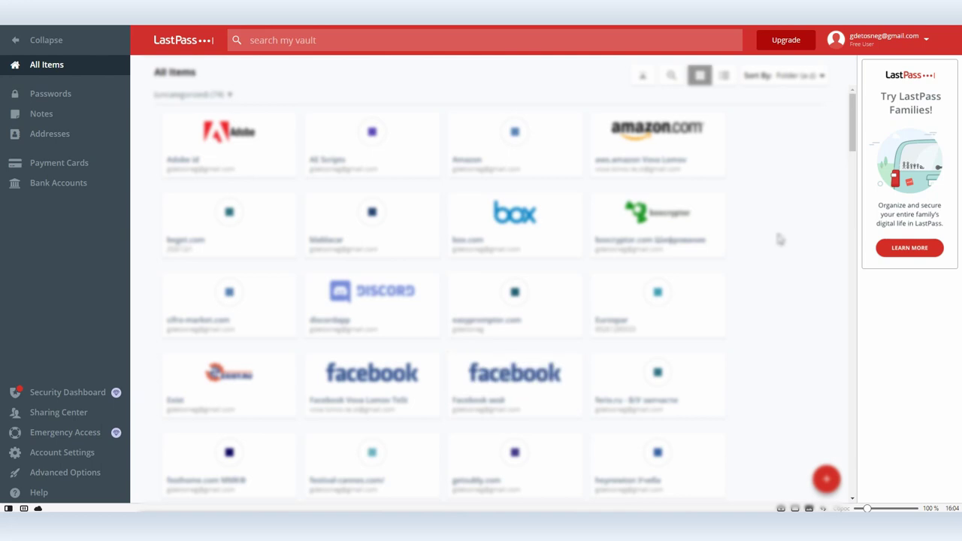
# In list view, append extra characters to the Facebook мой entry's password and save it
pyautogui.click(723, 75)
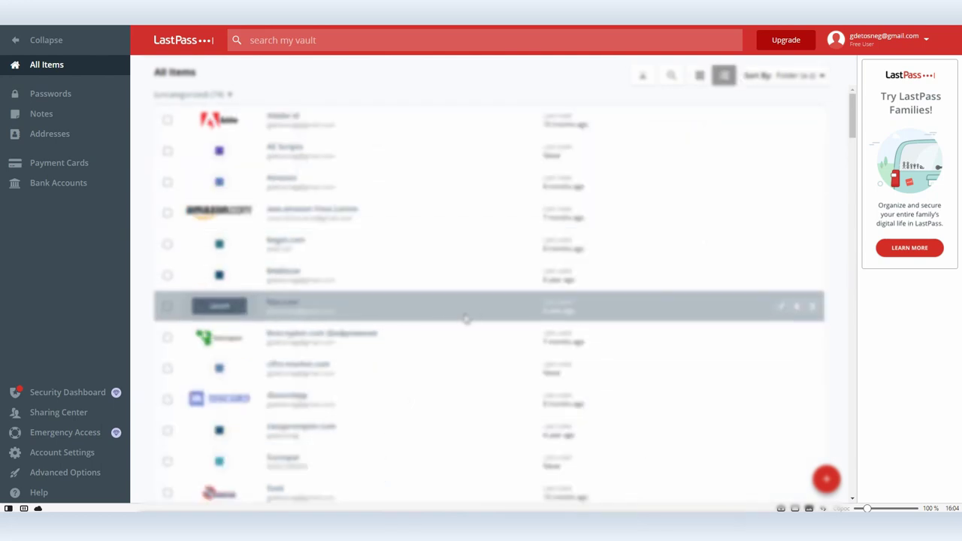
pyautogui.scroll(-2, 436, 319)
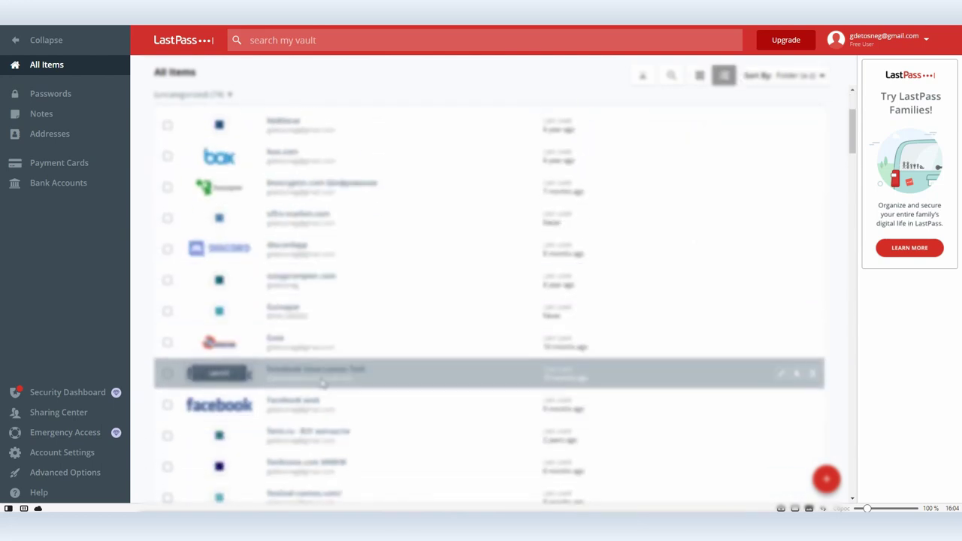
pyautogui.click(782, 405)
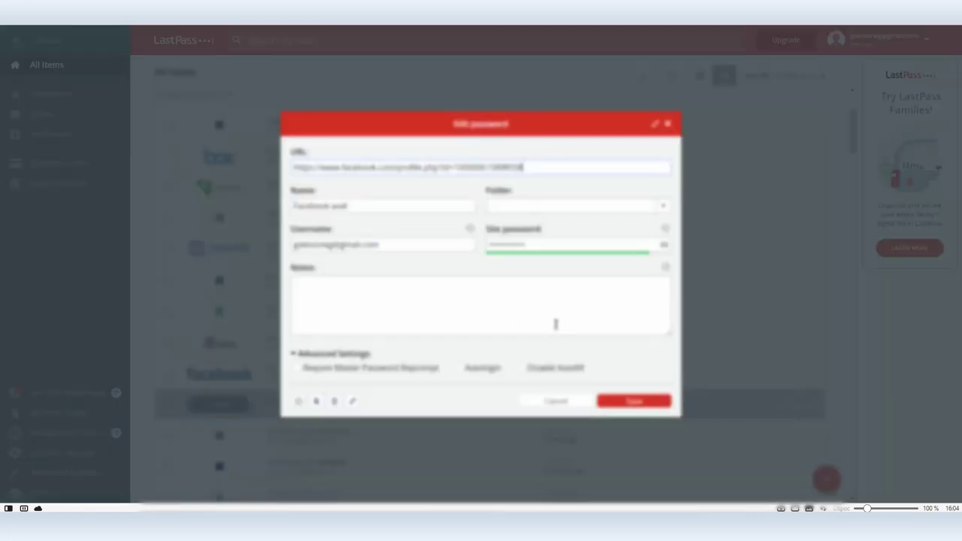
pyautogui.click(663, 245)
pyautogui.click(509, 248)
pyautogui.write('uo0')
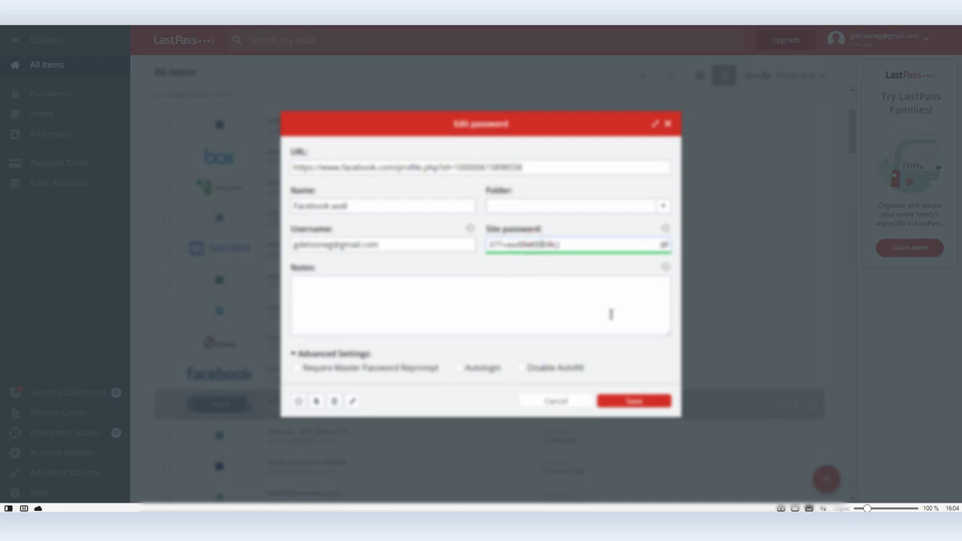
pyautogui.click(642, 402)
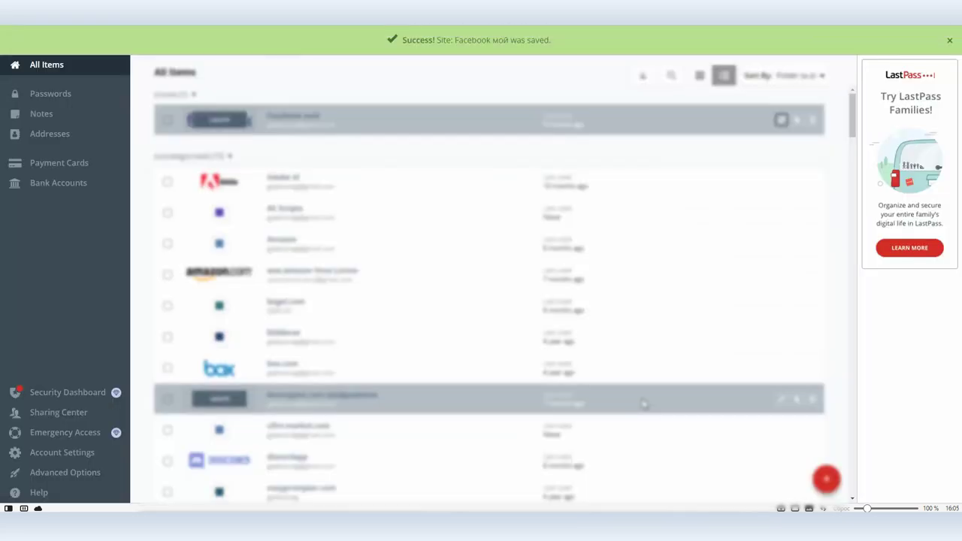
# Scroll down the vault list and open another entry for editing
pyautogui.scroll(-5, 536, 380)
pyautogui.scroll(-6, 532, 381)
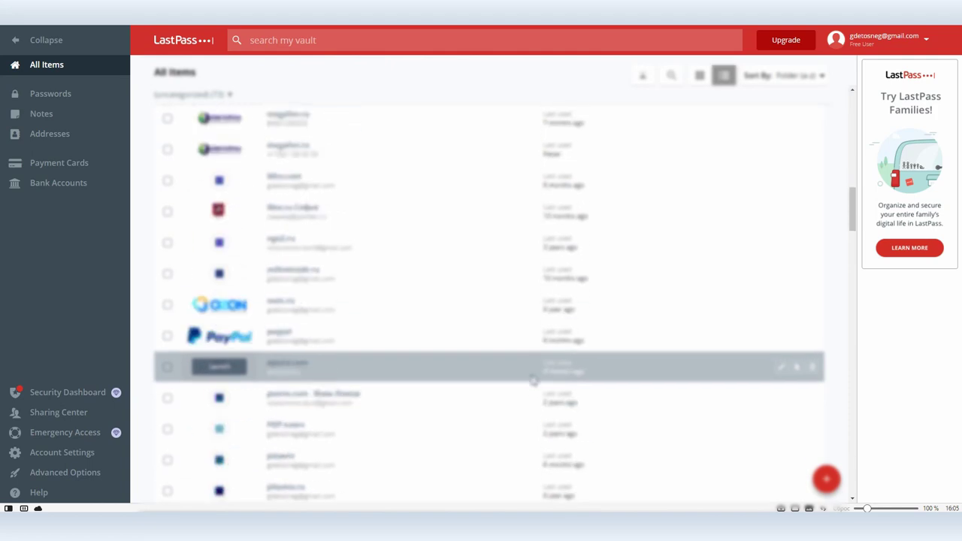
pyautogui.click(780, 328)
# Reveal that entry's password, then delete the LastPass account via the Delete Your Account page
pyautogui.click(664, 245)
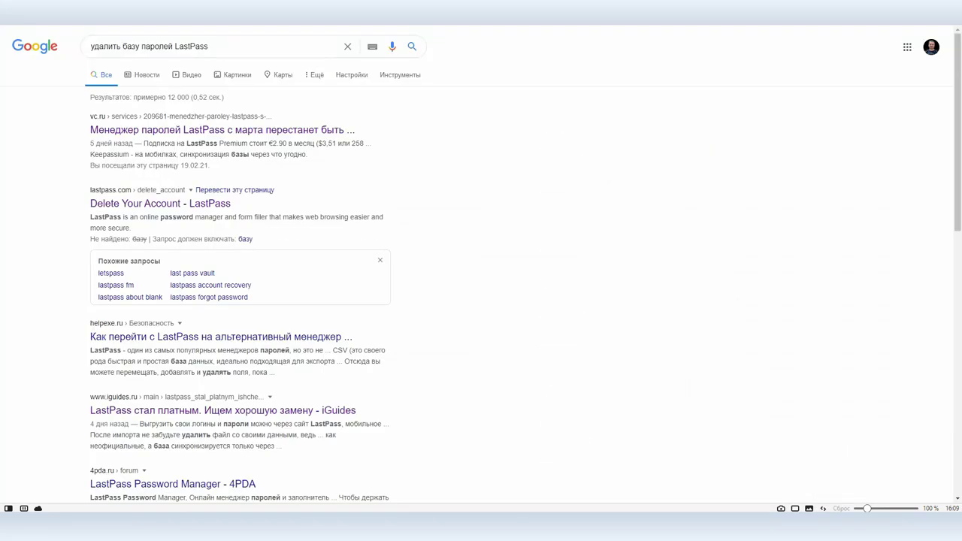
pyautogui.click(158, 204)
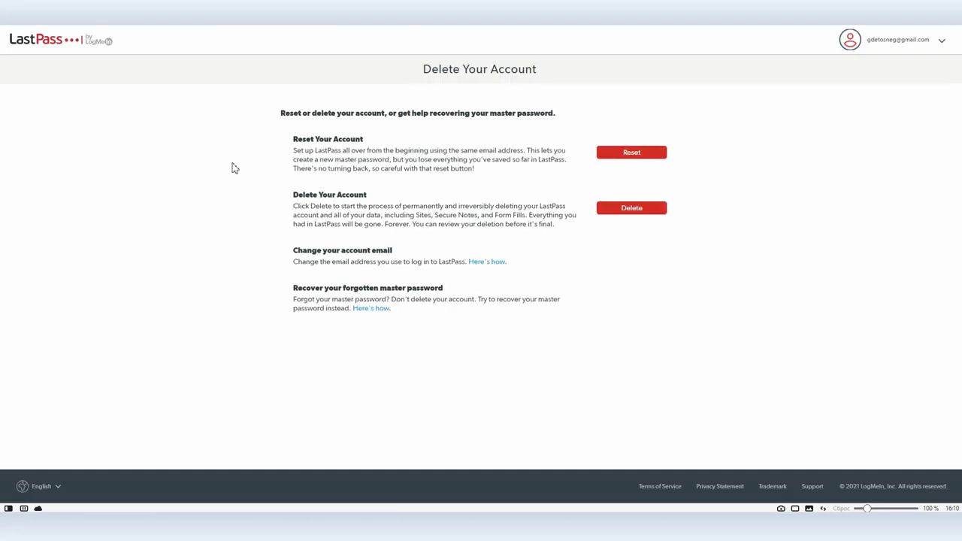
pyautogui.click(631, 211)
pyautogui.click(424, 234)
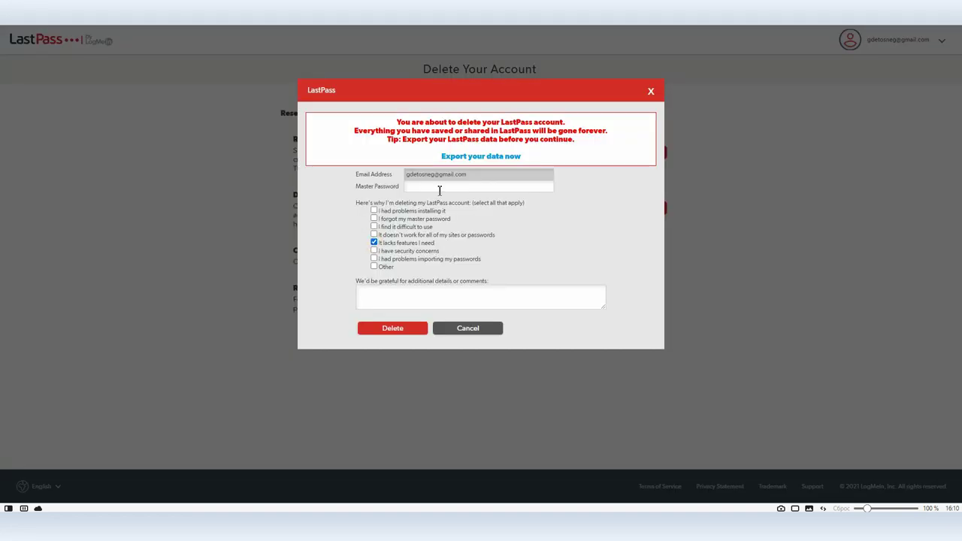
pyautogui.click(393, 329)
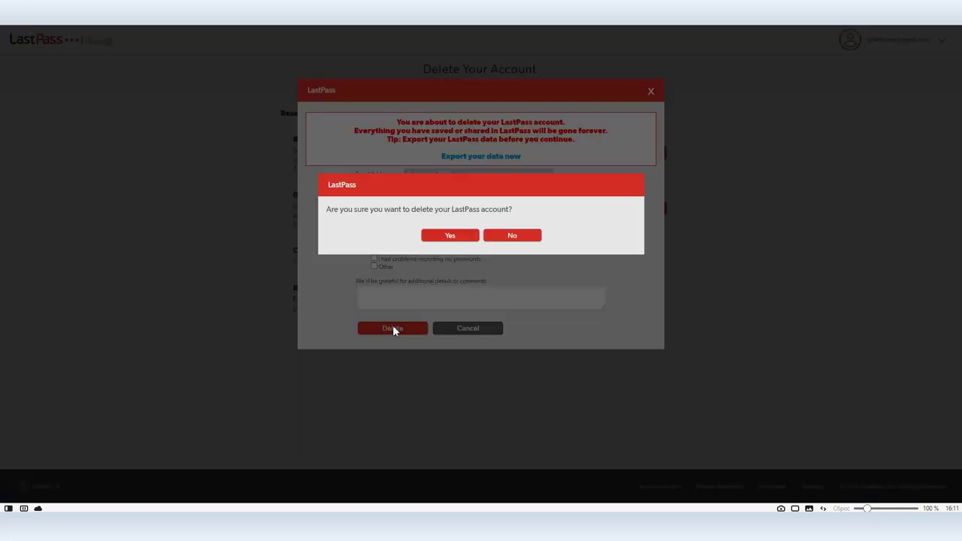
pyautogui.click(445, 235)
pyautogui.click(445, 236)
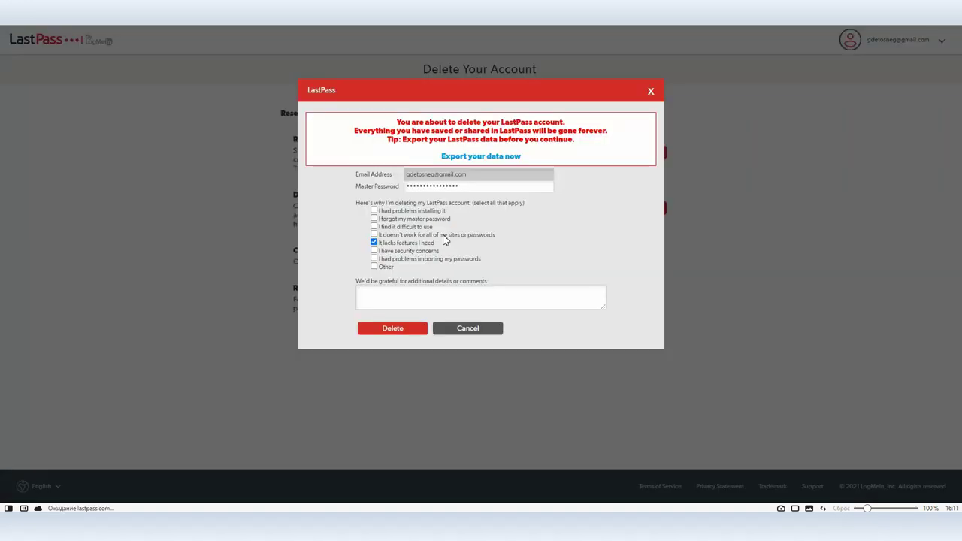
pyautogui.click(279, 238)
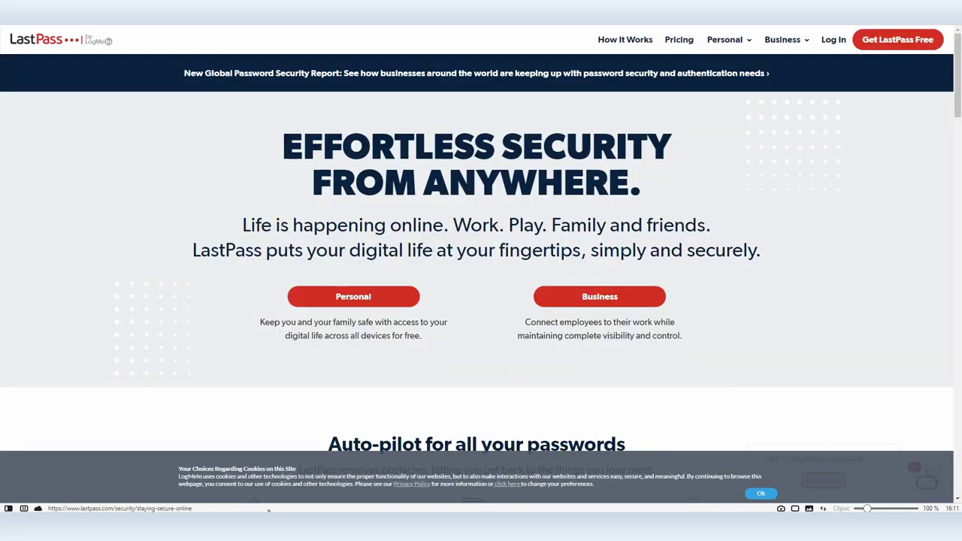
# Switch to Total Commander and delete psw.csv, confirming with Да
pyautogui.hotkey('alt', 'Tab')
pyautogui.click(245, 308)
pyautogui.press('Delete')
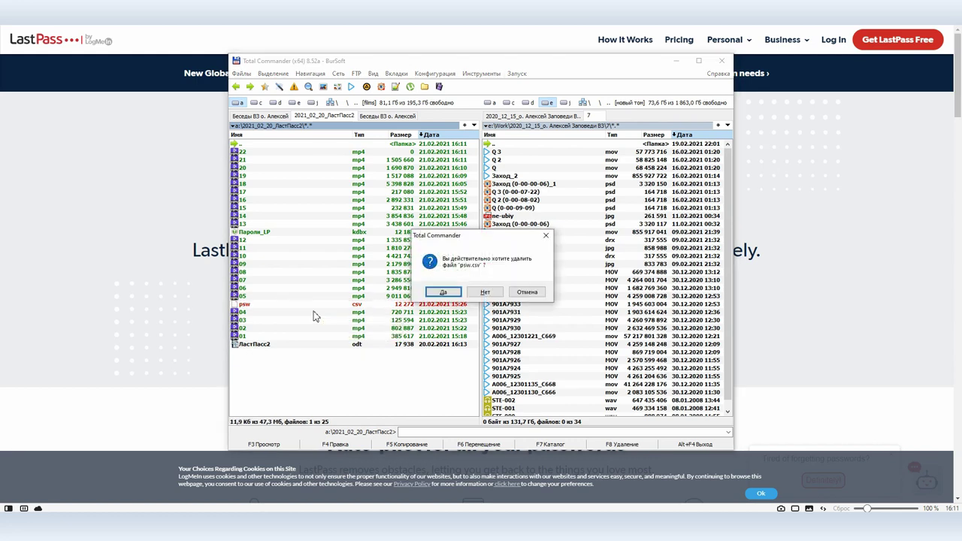
pyautogui.click(445, 293)
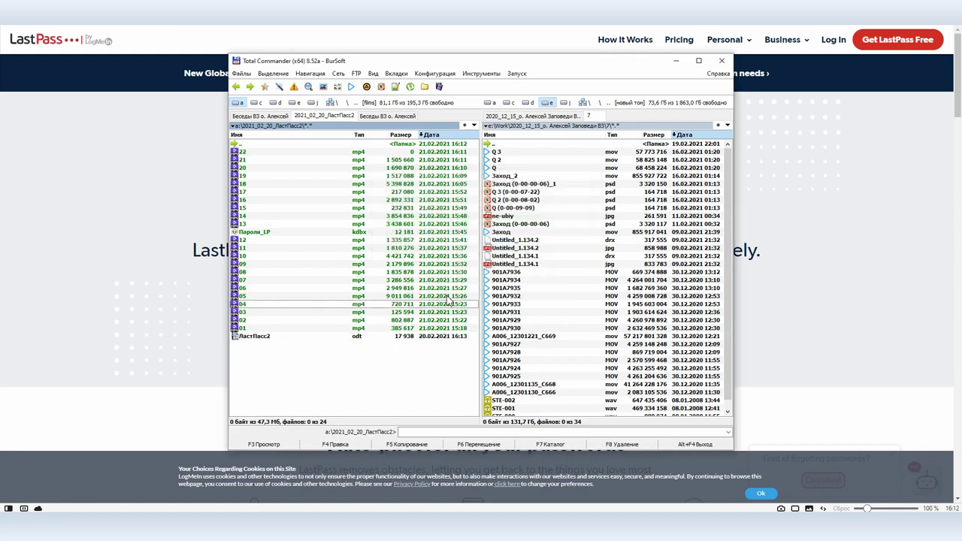